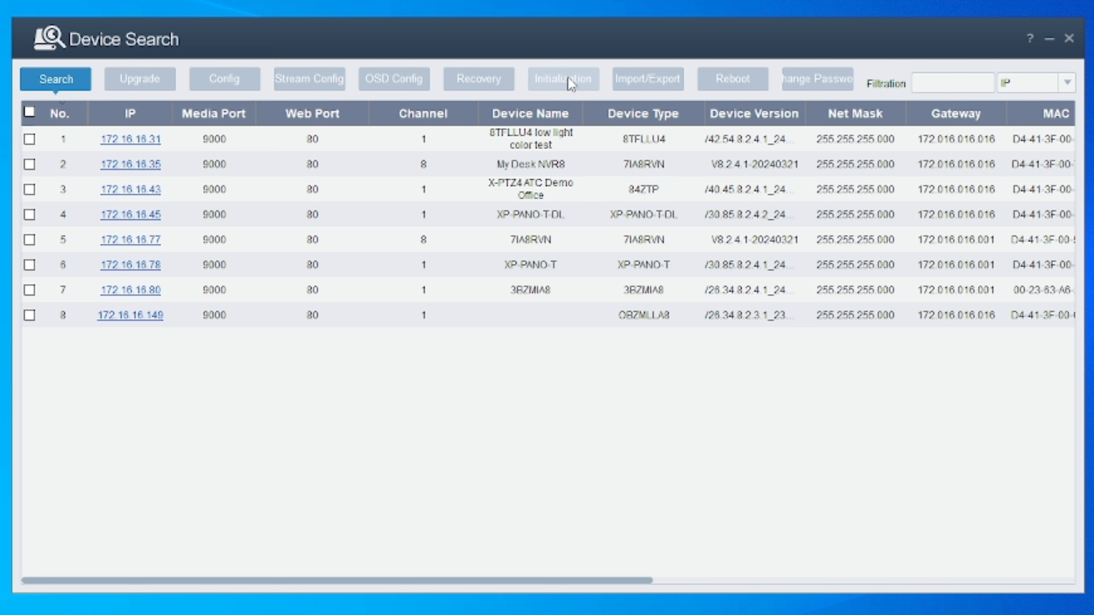
Switch to the Initialization view showing the uninitialized camera at 172.16.16.31.
left_click(565, 78)
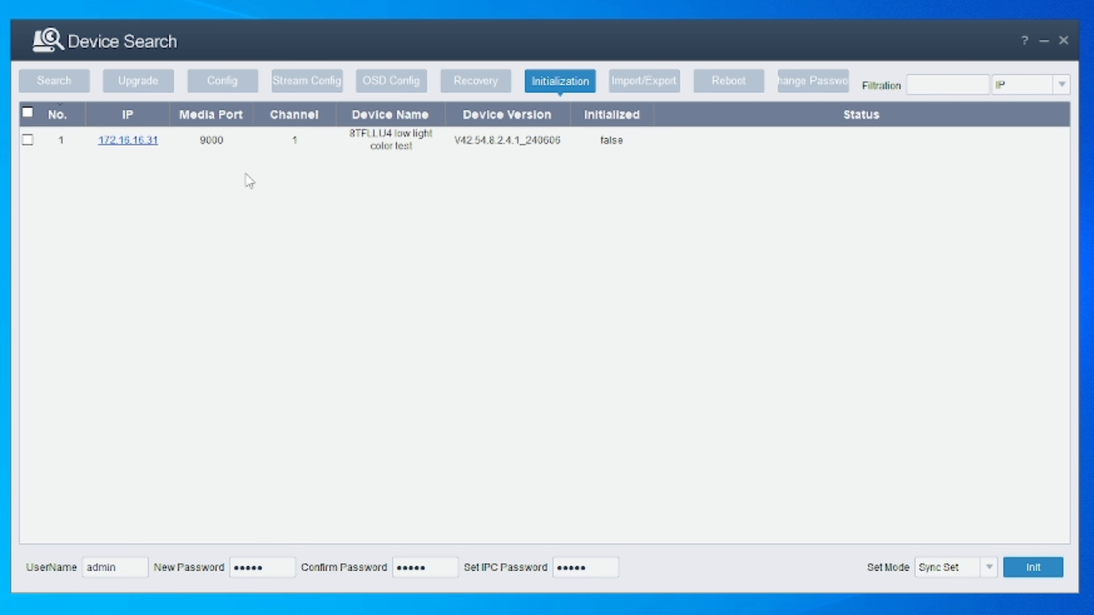
Tick the 172.16.16.31 camera and enter one new password in New, Confirm and IPC password fields.
left_click(28, 140)
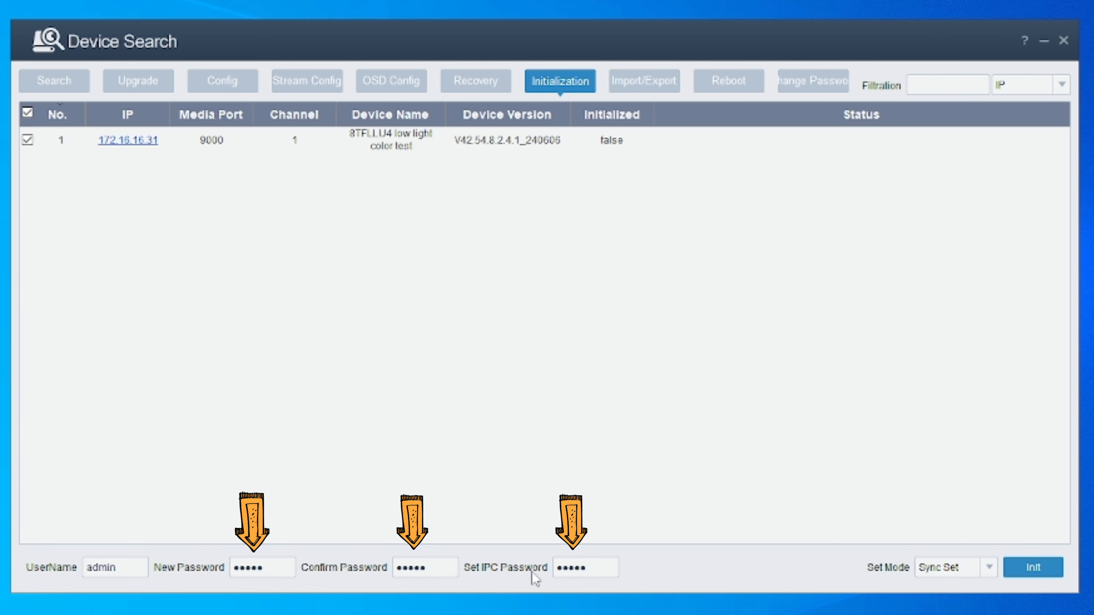
double_click(269, 569)
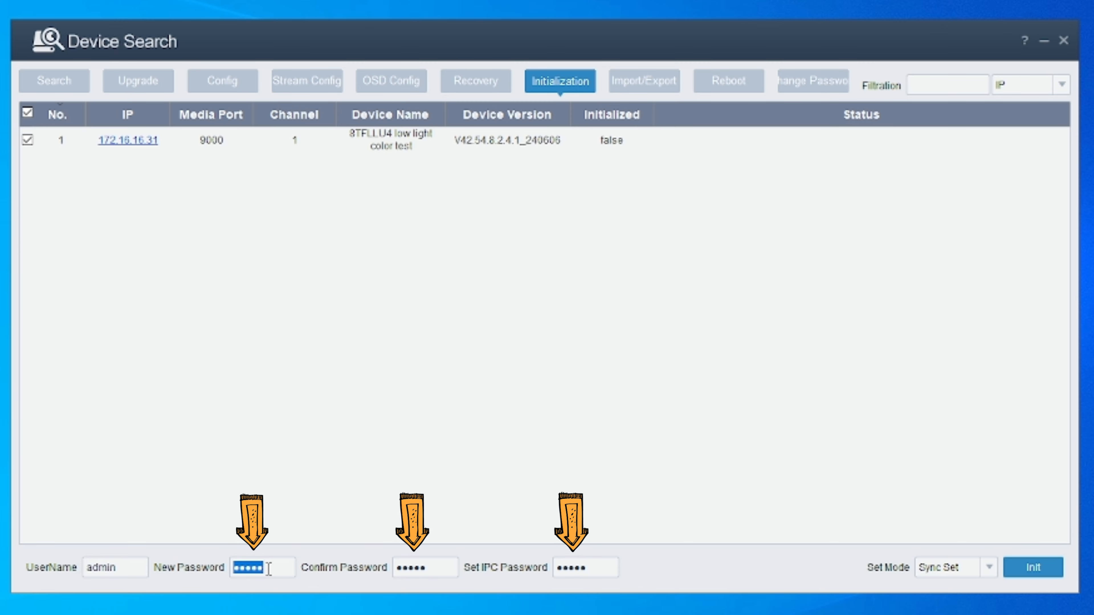
type("*********")
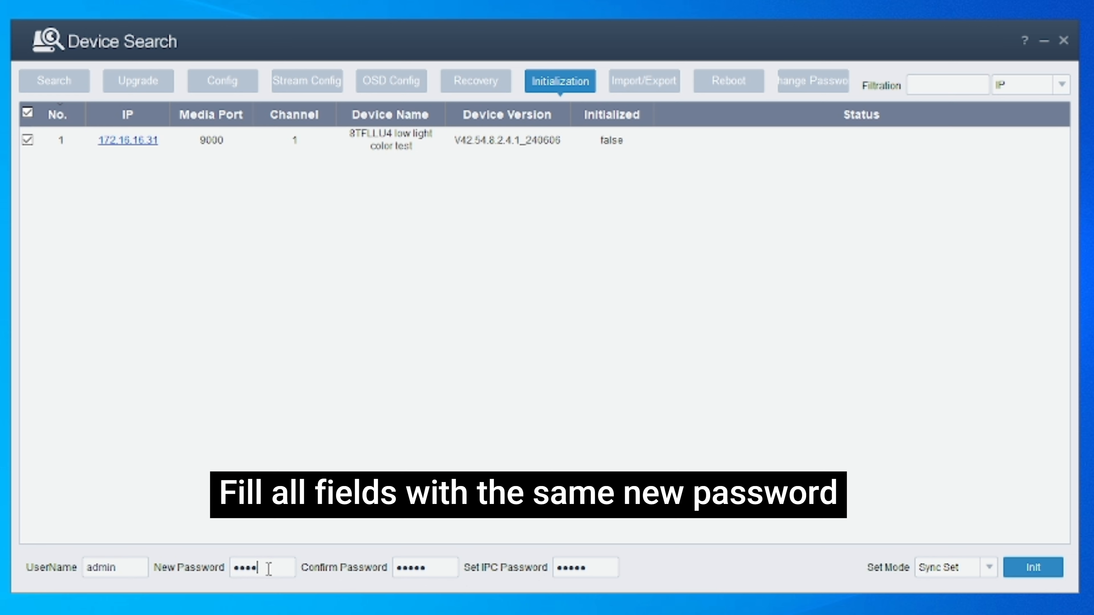
double_click(442, 569)
type("*********")
double_click(586, 567)
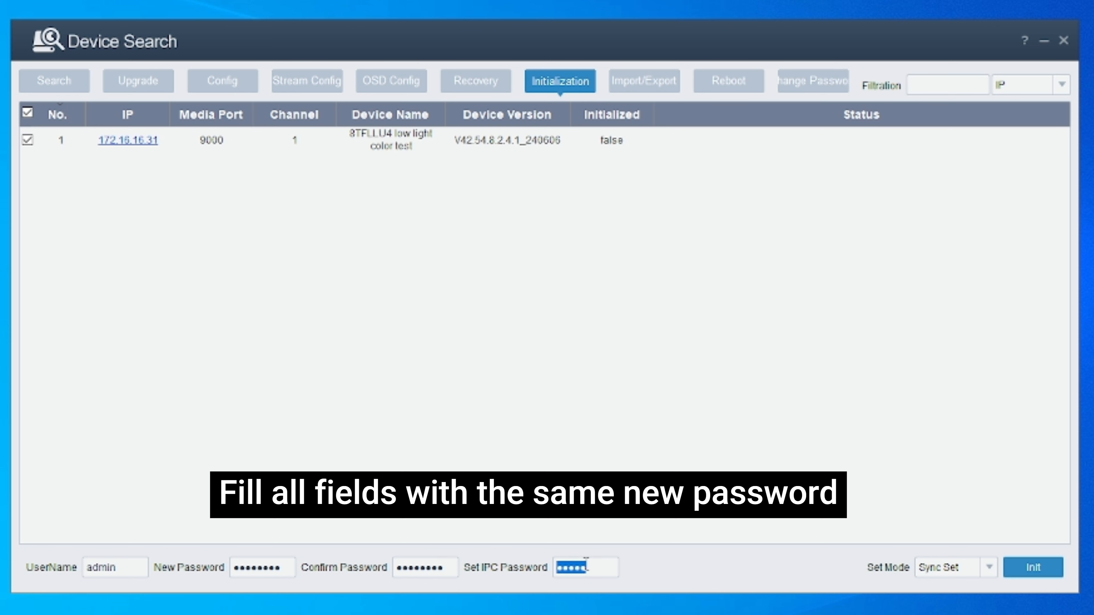
type("*********")
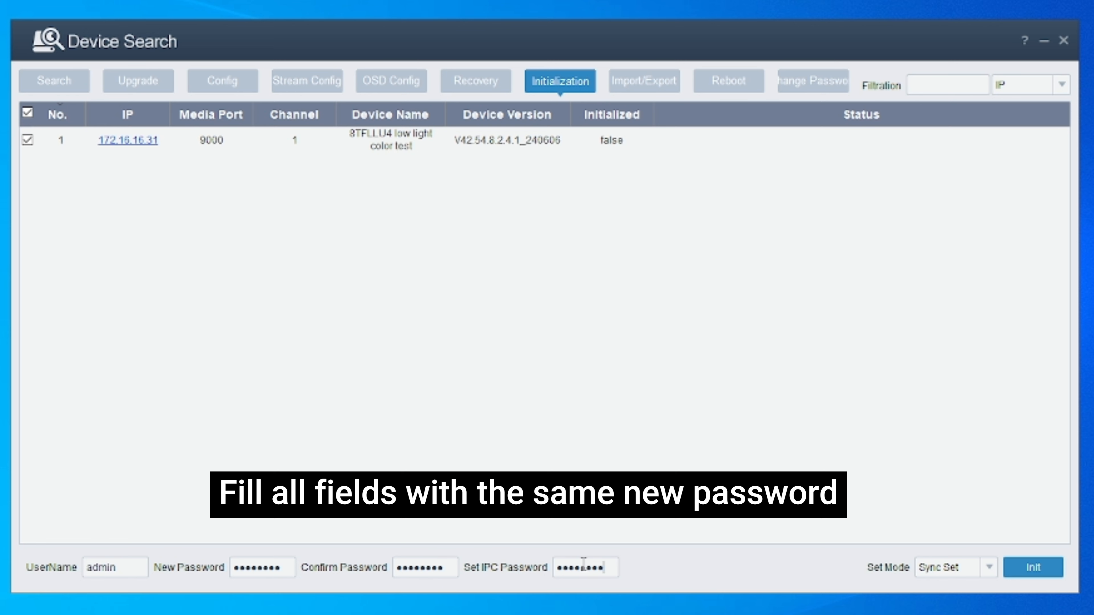
Initialize the camera until it reports device is activated, then return to the Search device list.
left_click(1034, 575)
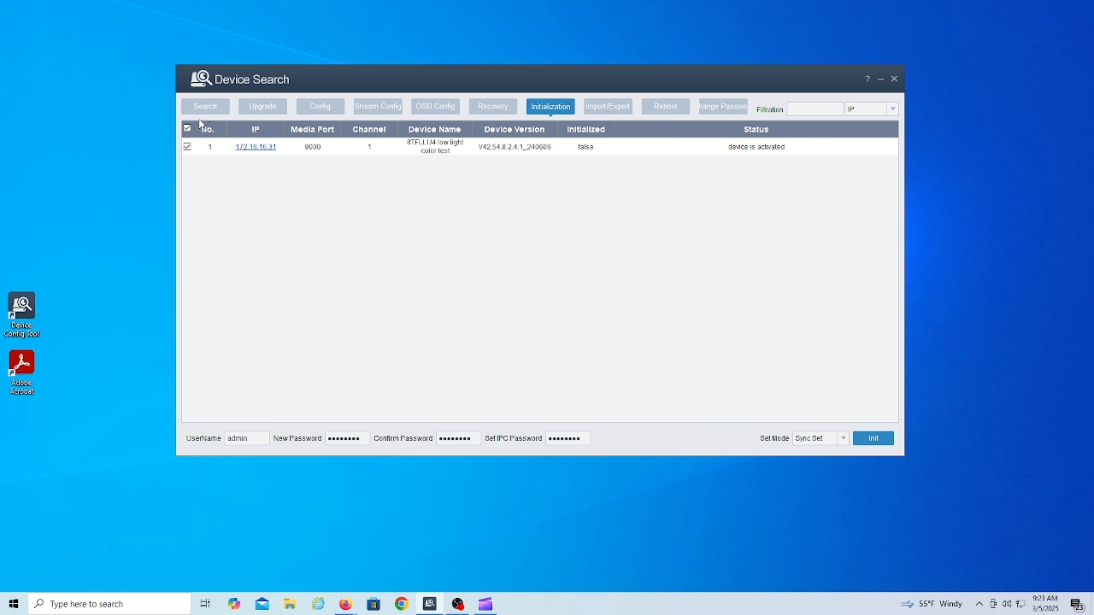
left_click(207, 107)
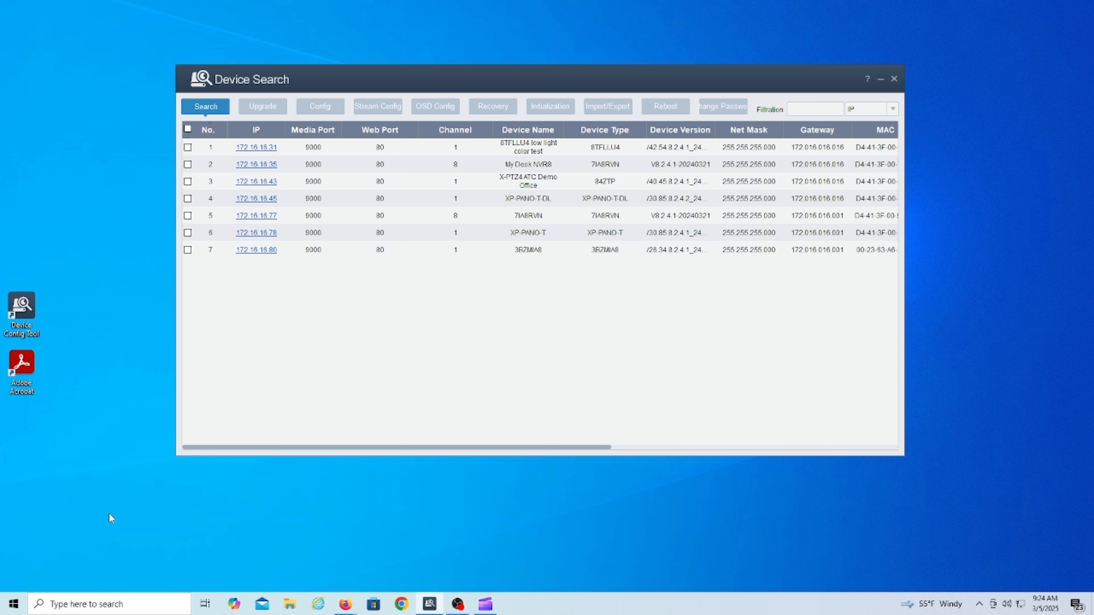
left_click(94, 604)
Launch Command Prompt by searching for cmd in Windows Search.
left_click(73, 603)
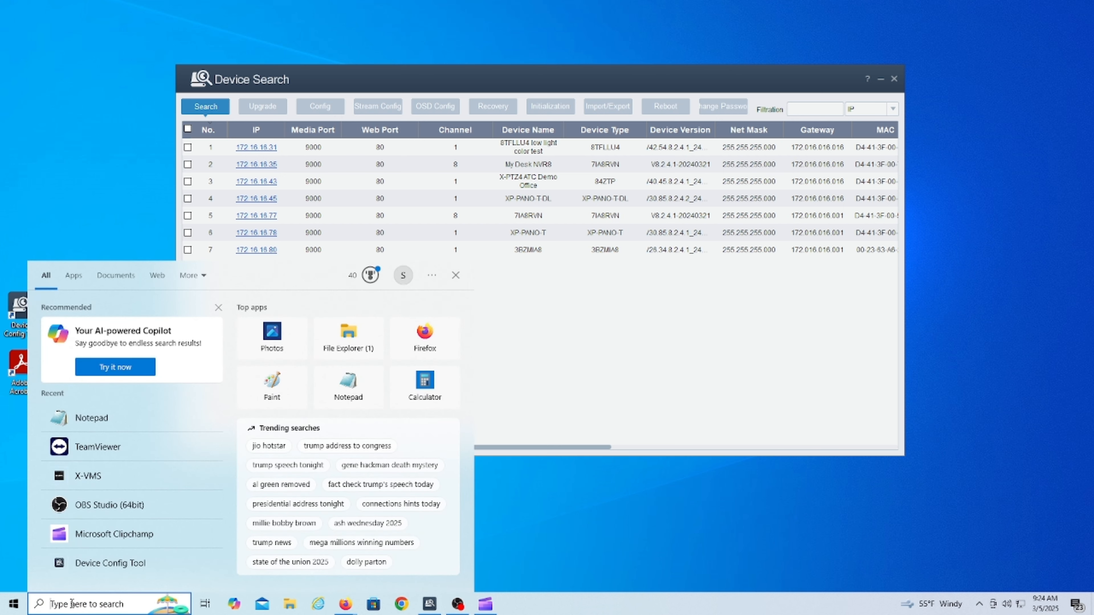
type("cm")
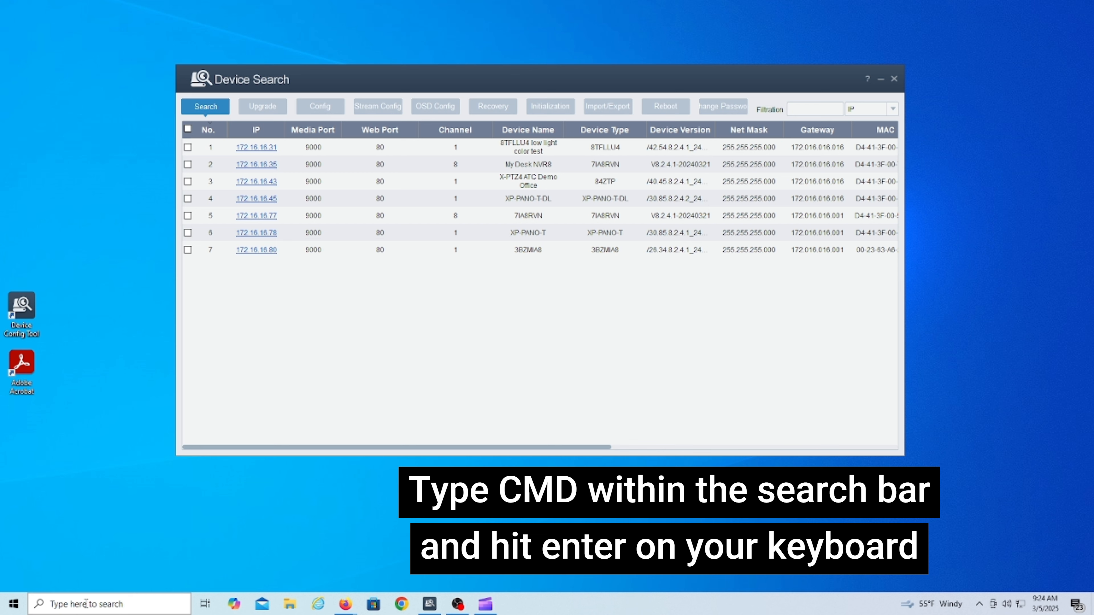
left_click(85, 603)
type("cm")
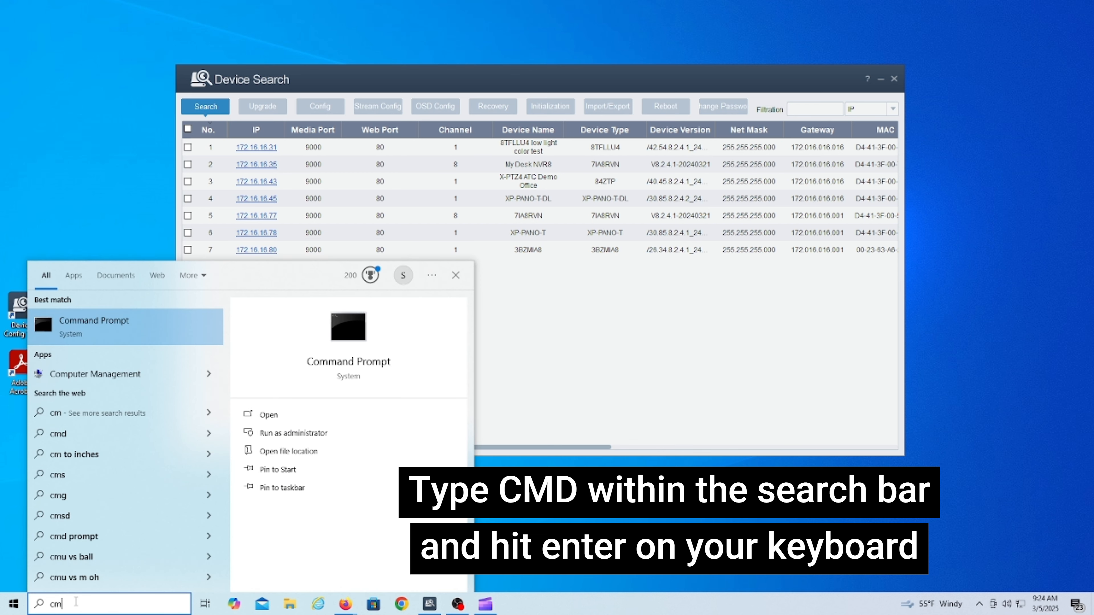
type("d")
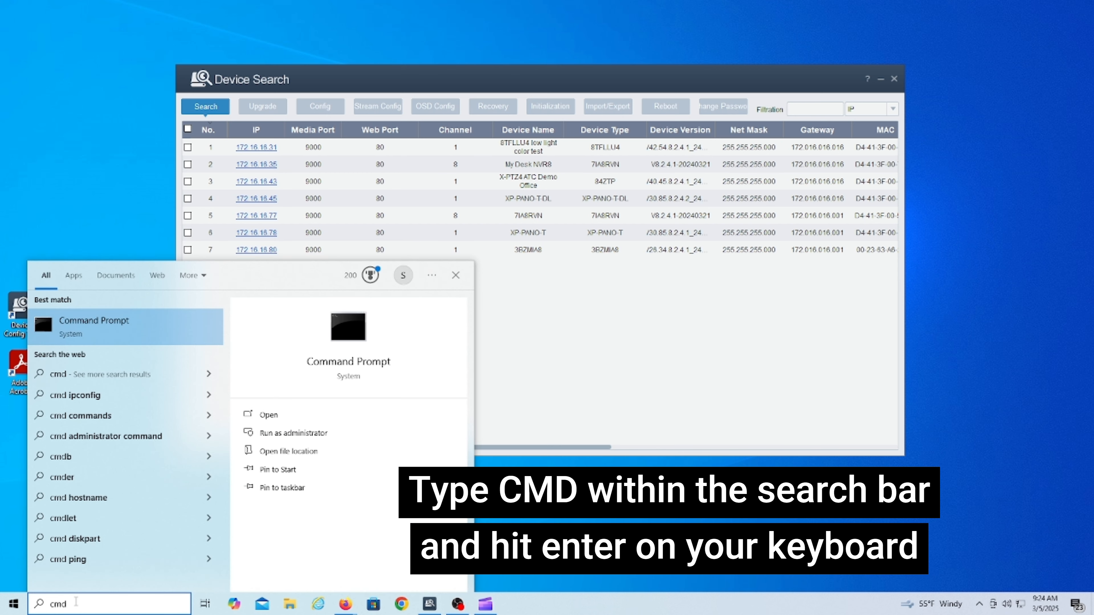
key("Return")
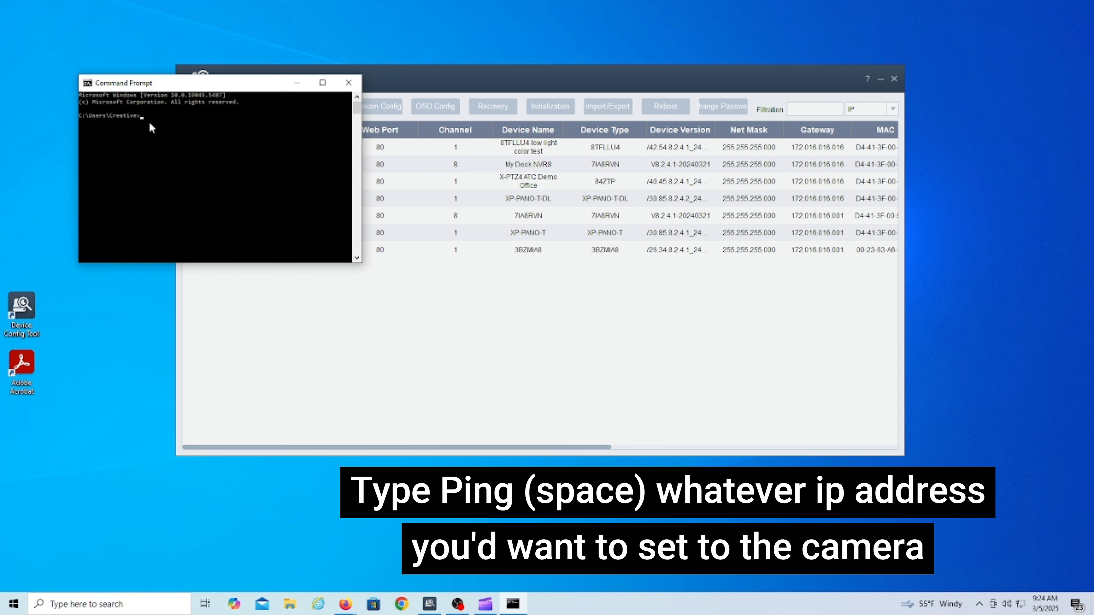
Ping 172.16.16.109 to confirm it is free, getting destination host unreachable.
type("ping 172.16.16.109")
key("Return")
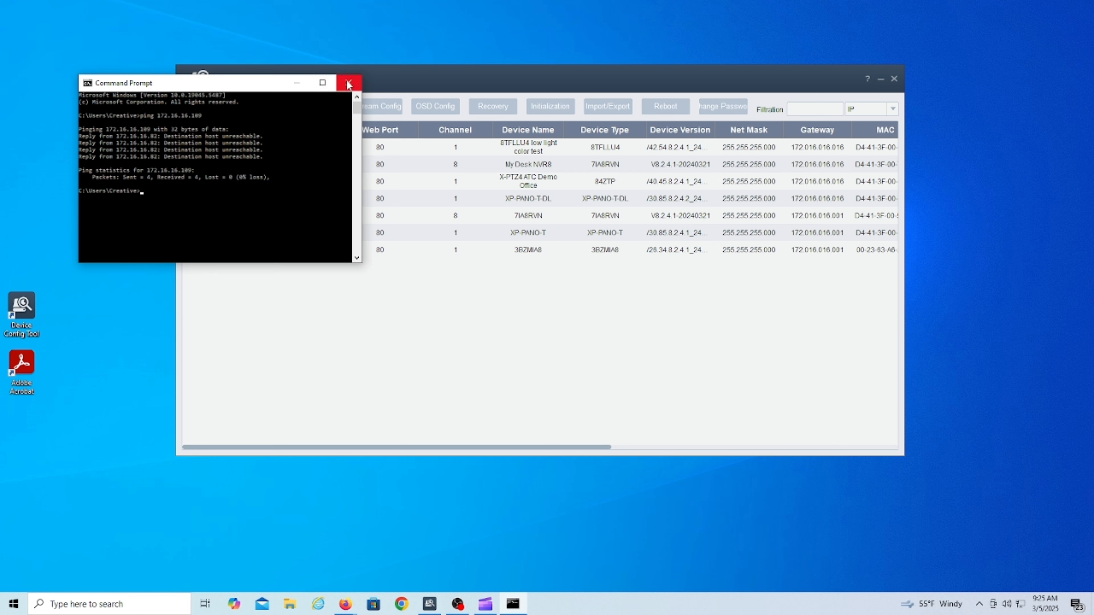
left_click(297, 82)
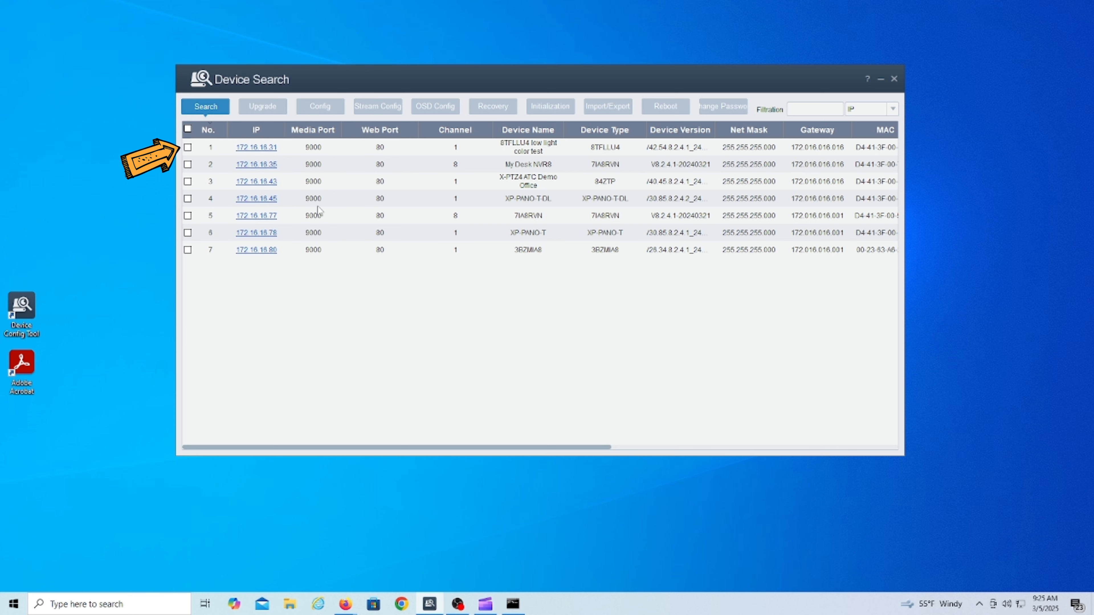
Select the 8TFLLU4 camera at 172.16.16.31 and highlight its current password for replacement.
left_click(188, 147)
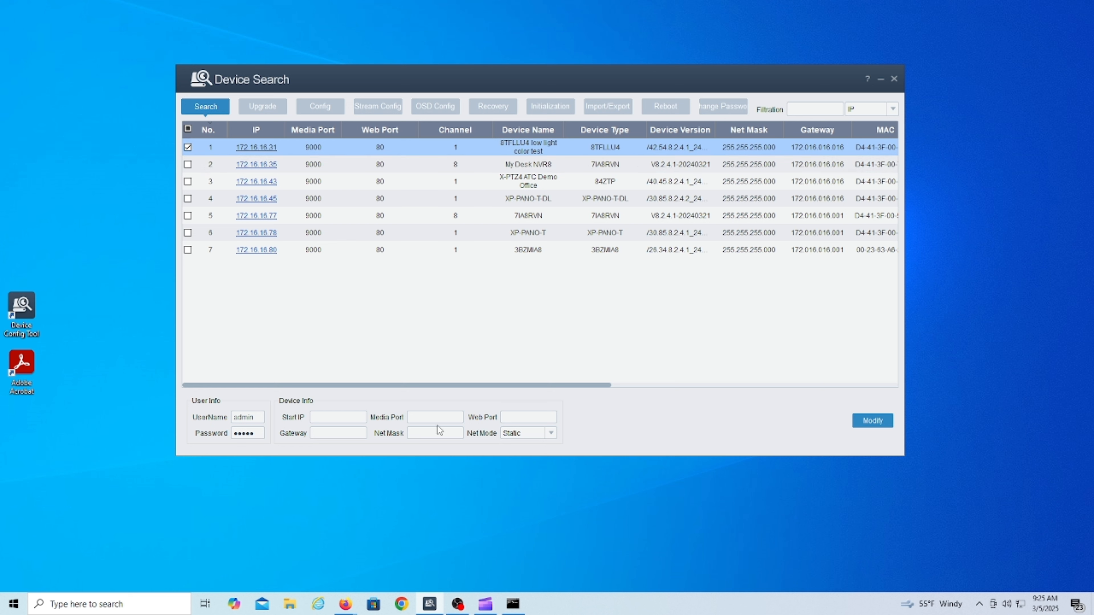
double_click(257, 433)
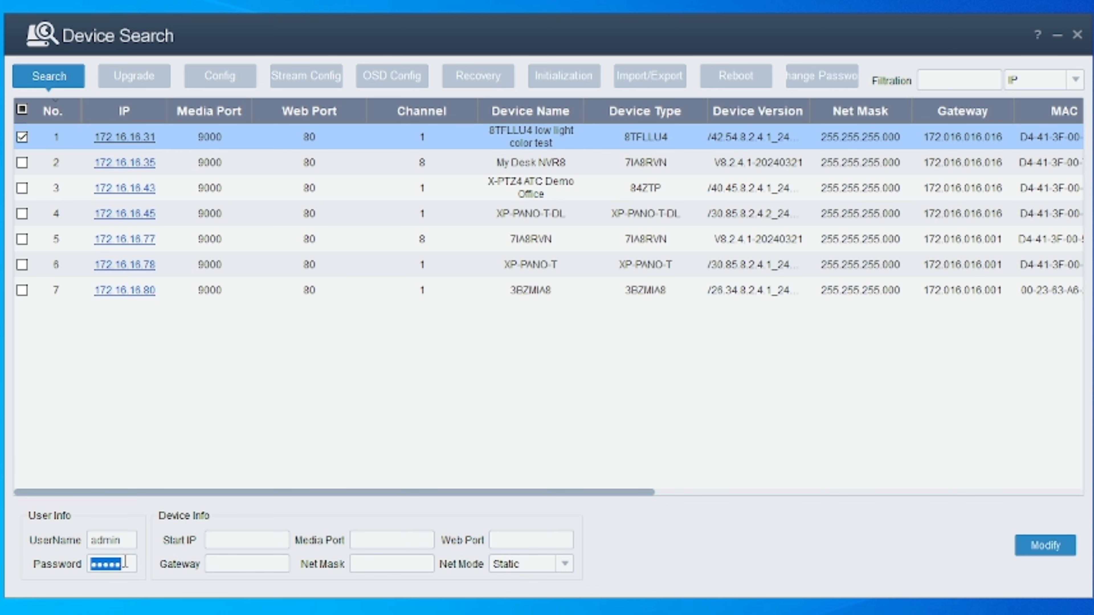
Enter the camera password and set IP 172.16.16.109, media port 9000 and web port 80.
type("admin12")
left_click(236, 537)
type("172.16.16.199")
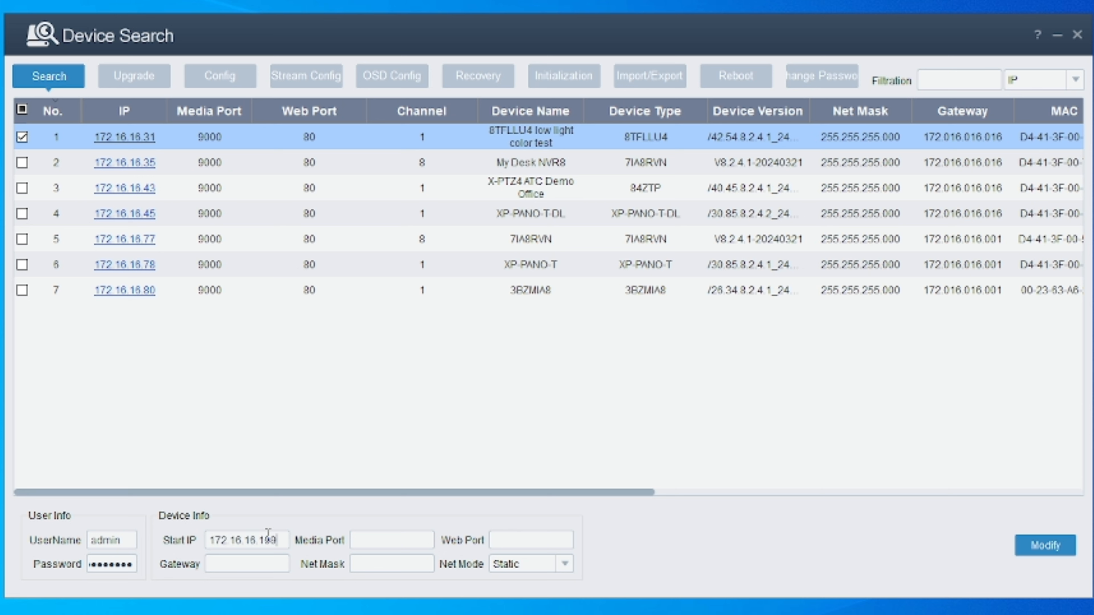
key("Tab")
type("9000")
key("Tab")
type("80")
Set gateway 172.16.16.1 and net mask 255.255.255.0, keeping Net Mode Static.
left_click(238, 563)
type("172.16.16.15.1")
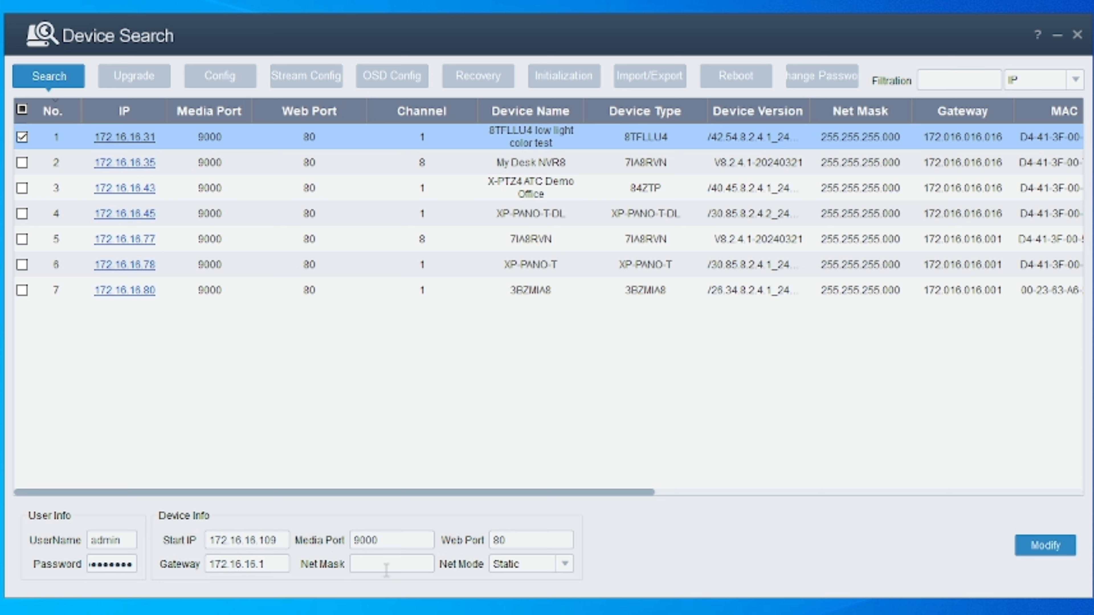
type("255.255.255.0")
left_click(524, 565)
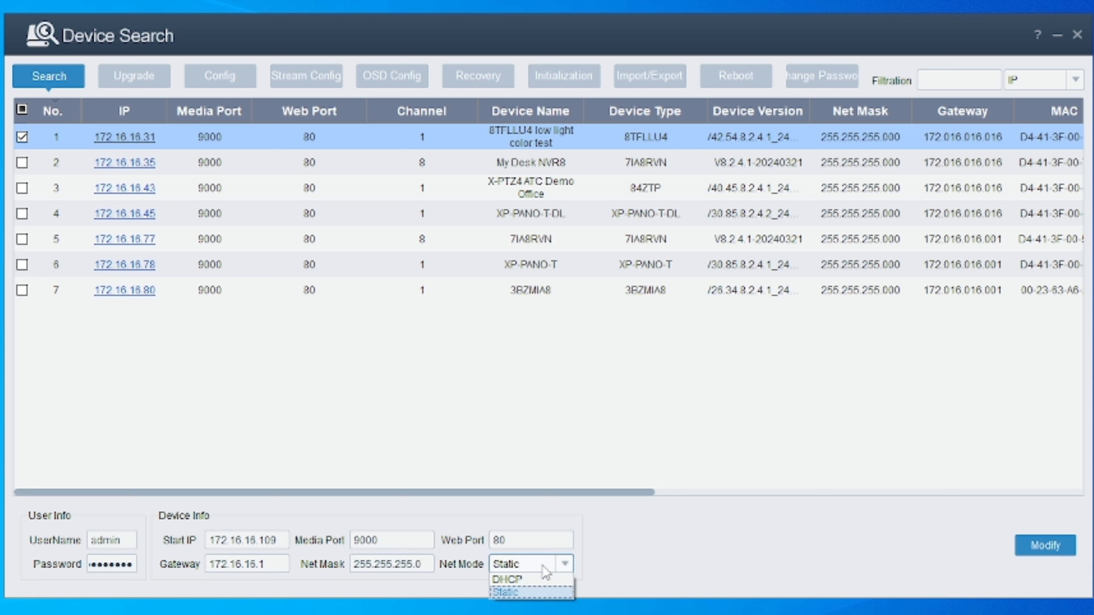